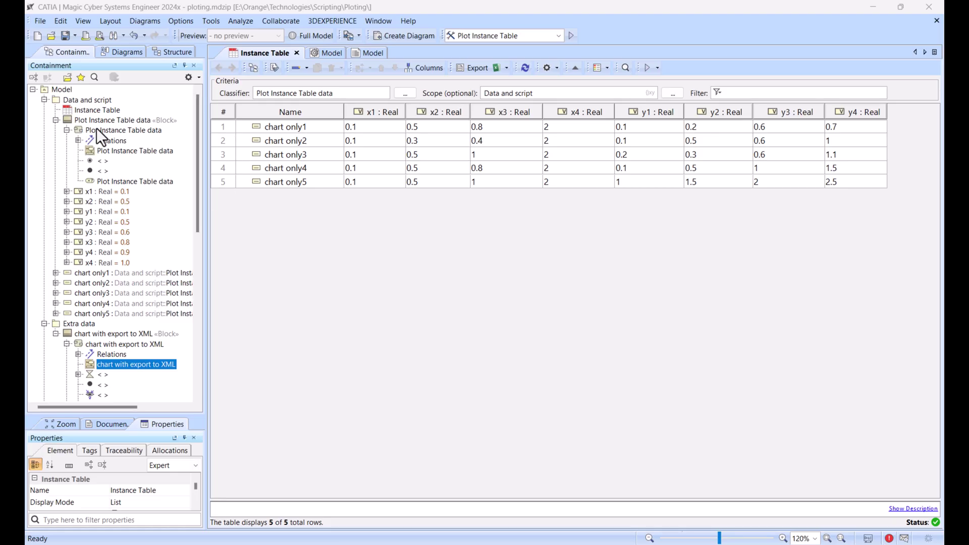
# Step: Open the Plot Instance Table data diagram and the action's Specification
pyautogui.doubleClick(105, 148)
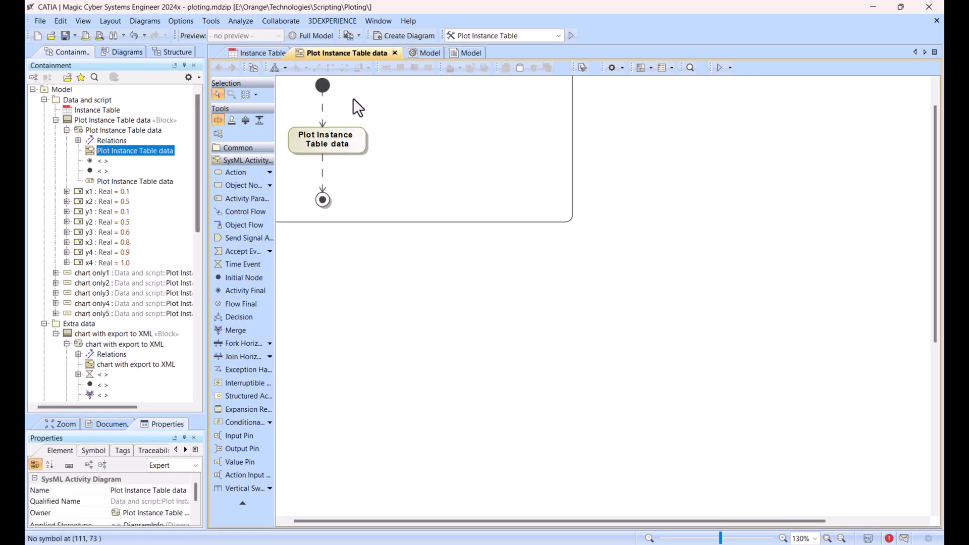
pyautogui.rightClick(362, 179)
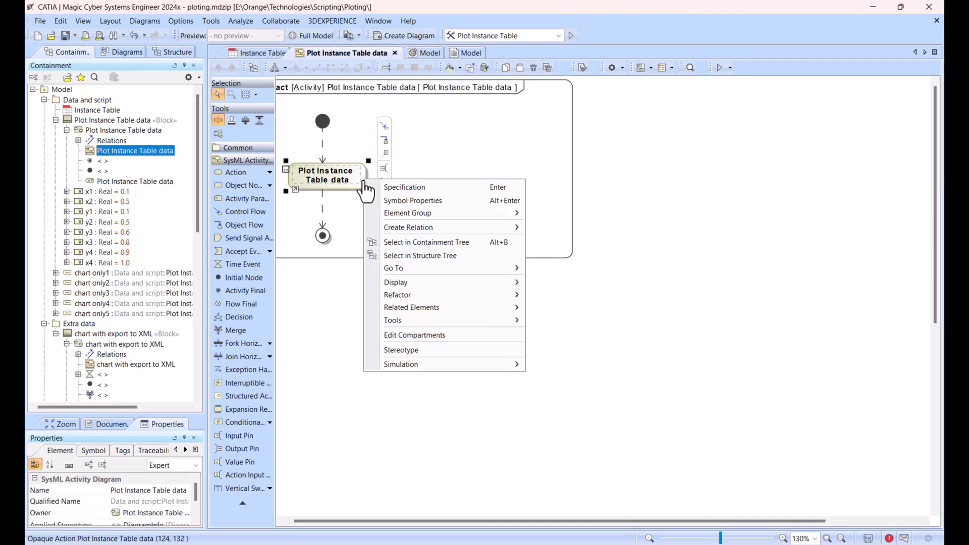
pyautogui.click(428, 188)
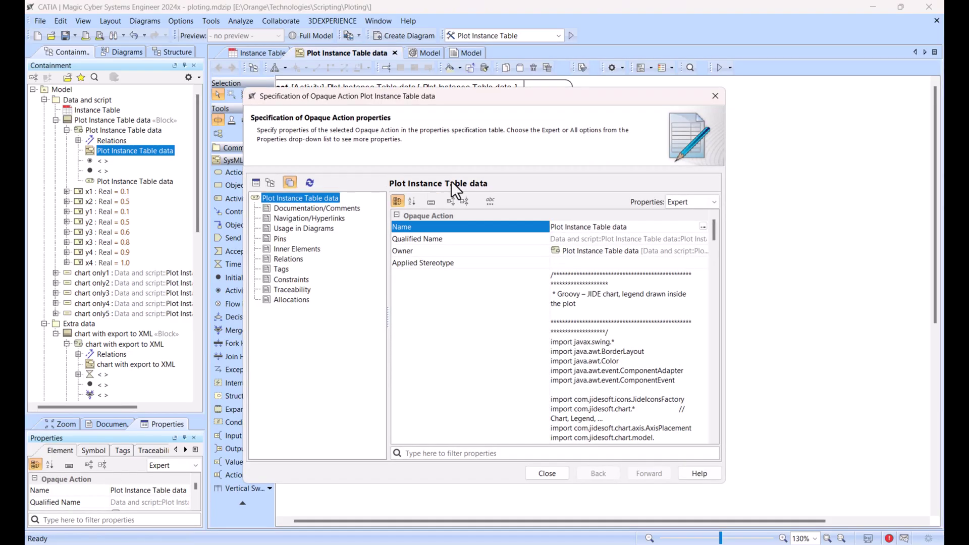
# Step: Read through the Groovy JIDE chart Body script, then close the specification
pyautogui.click(826, 138)
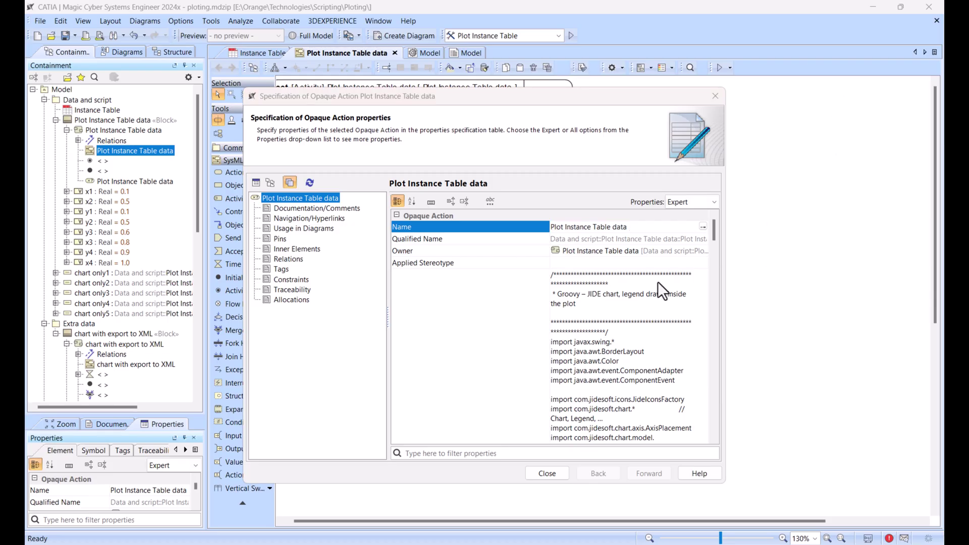
pyautogui.scroll(-10, 658, 303)
pyautogui.scroll(10, 659, 320)
pyautogui.scroll(-10, 659, 321)
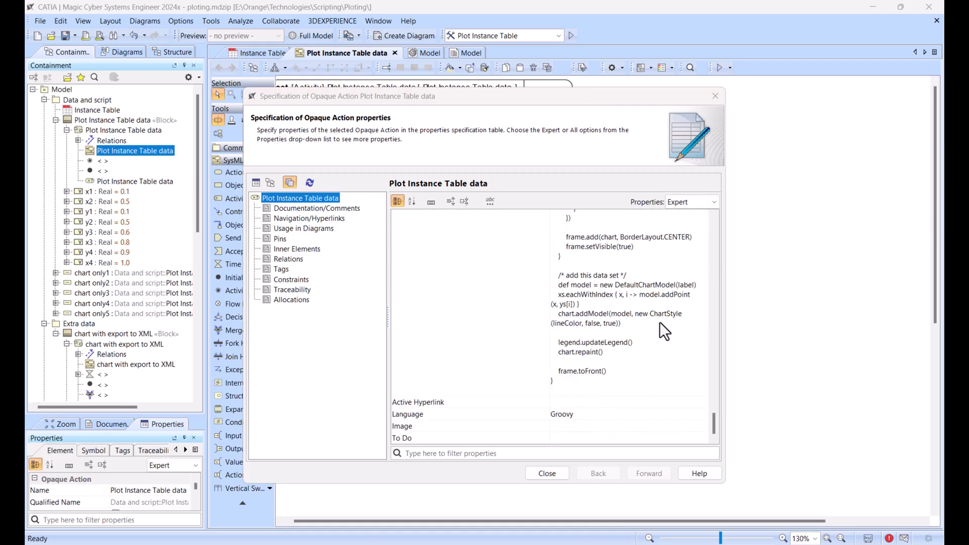
pyautogui.scroll(10, 660, 322)
pyautogui.moveTo(583, 104); pyautogui.dragTo(496, 212)
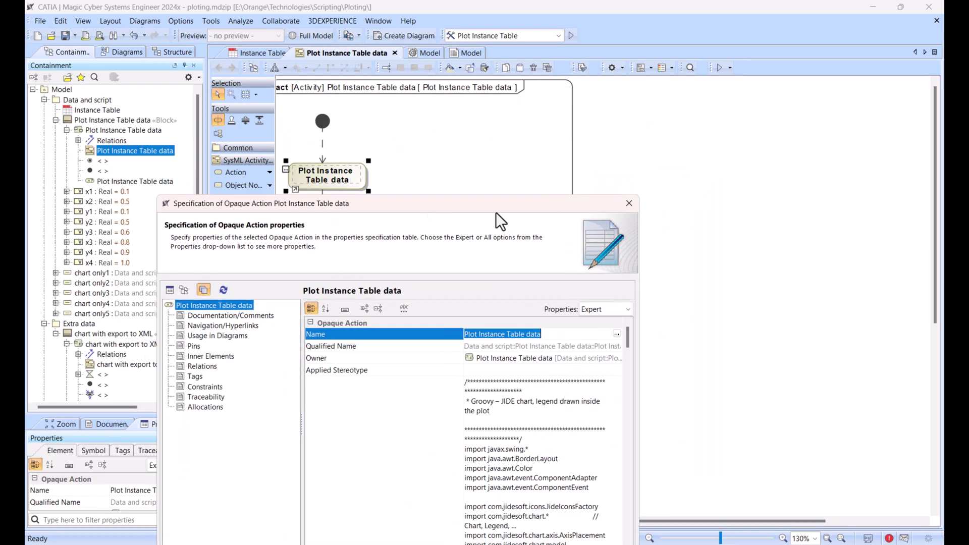
pyautogui.click(629, 203)
# Step: Run the Plot Instance Table configuration to chart the five chart only rows beside the table
pyautogui.click(234, 56)
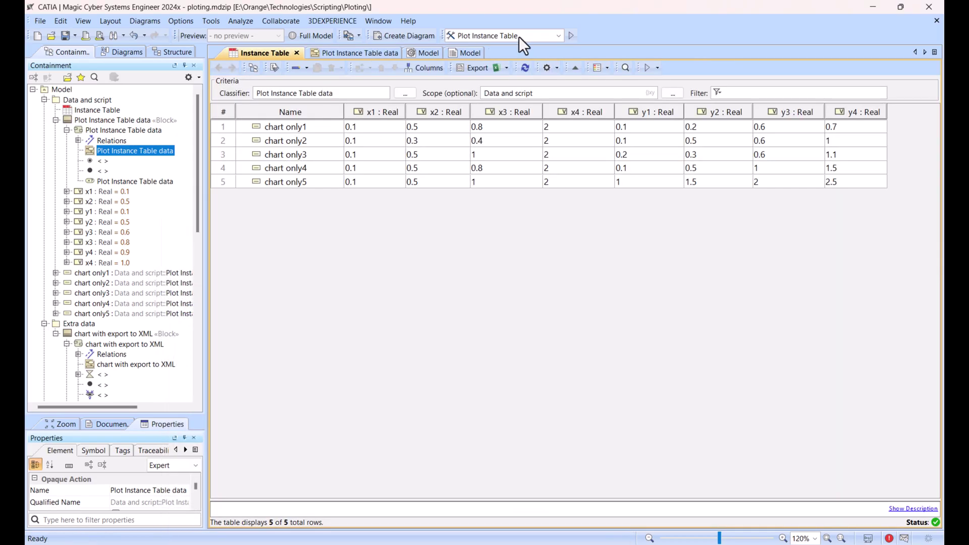
pyautogui.click(528, 35)
pyautogui.click(529, 35)
pyautogui.click(575, 35)
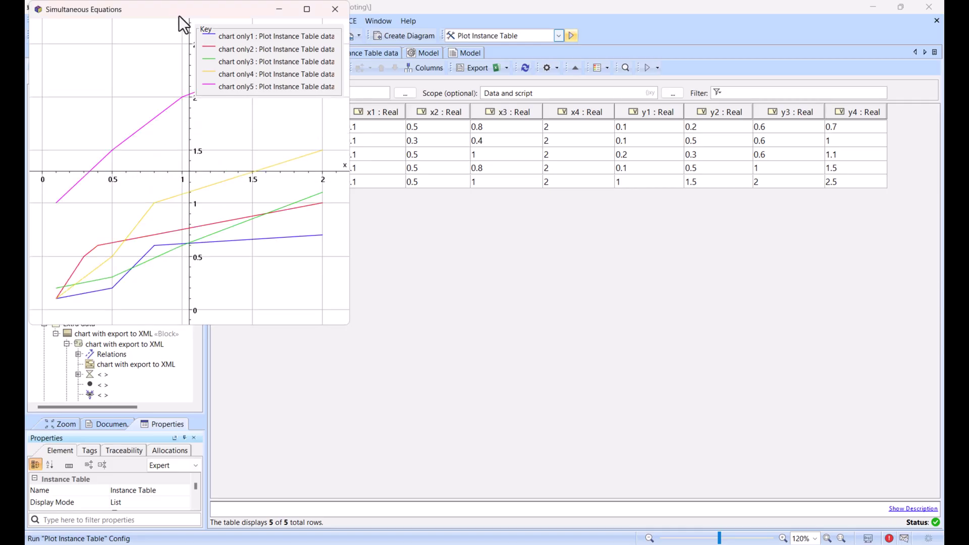
pyautogui.moveTo(177, 8); pyautogui.dragTo(221, 200)
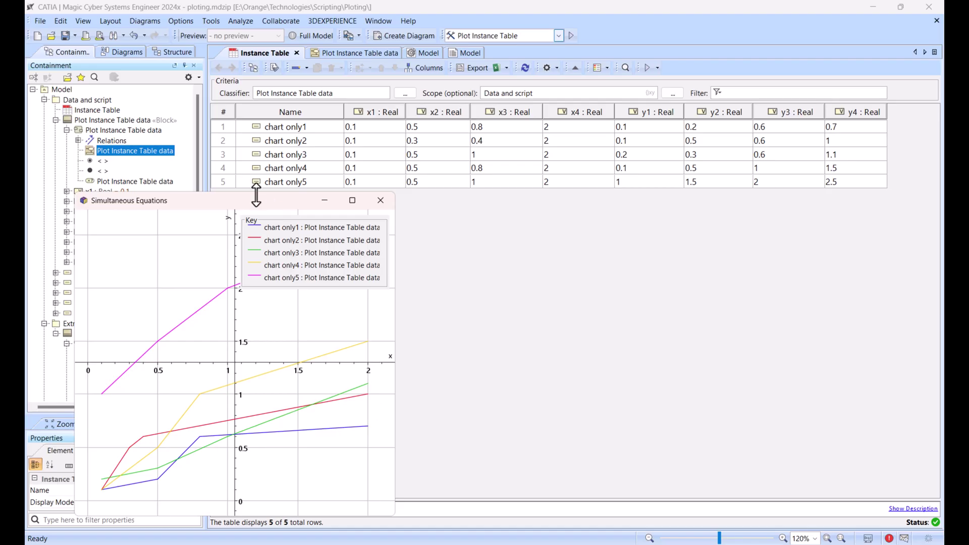
pyautogui.moveTo(260, 200); pyautogui.dragTo(241, 200)
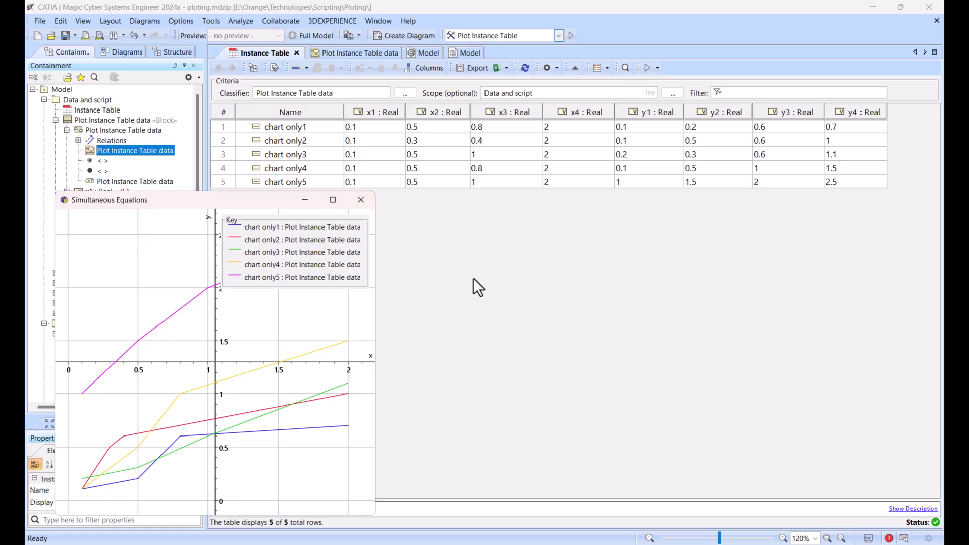
# Step: Close the chart, set chart only4's x4 to 5, and rename chart only1 to 'aaa'
pyautogui.click(361, 200)
pyautogui.click(554, 170)
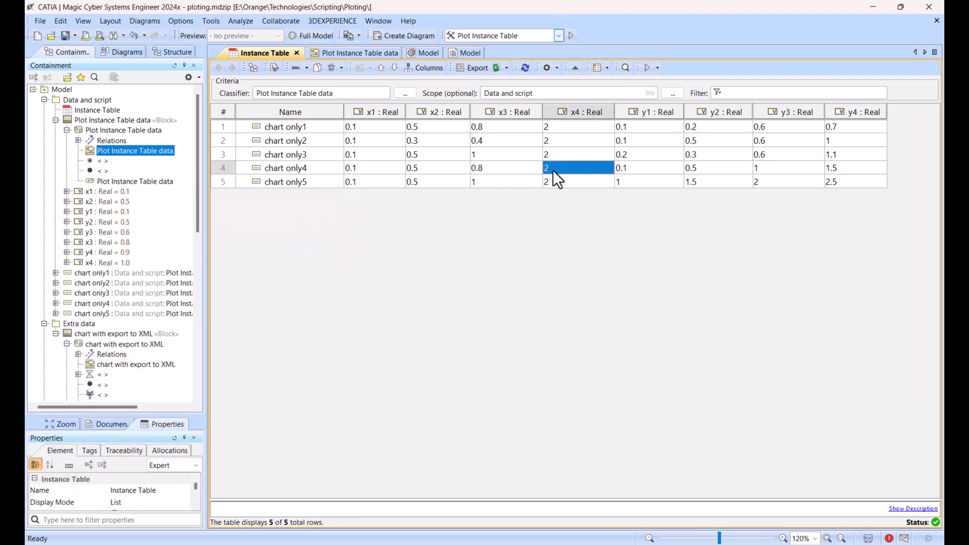
pyautogui.click(553, 170)
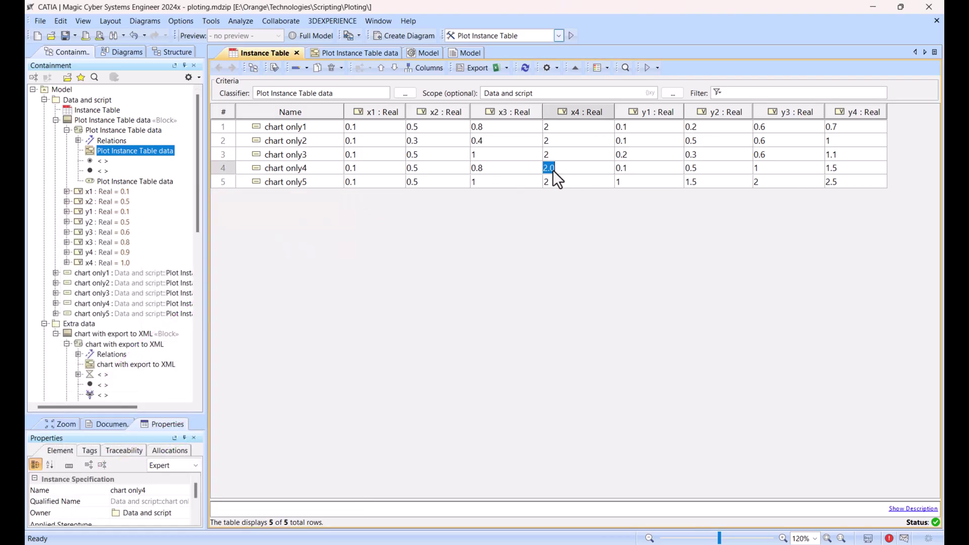
pyautogui.click(545, 222)
pyautogui.click(302, 128)
pyautogui.click(302, 128)
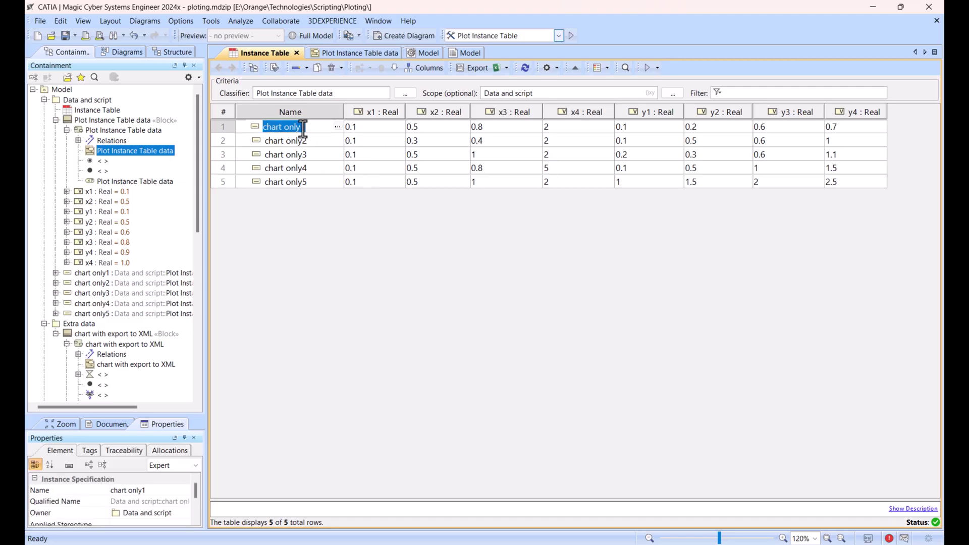
pyautogui.write('aaa')
pyautogui.click(388, 232)
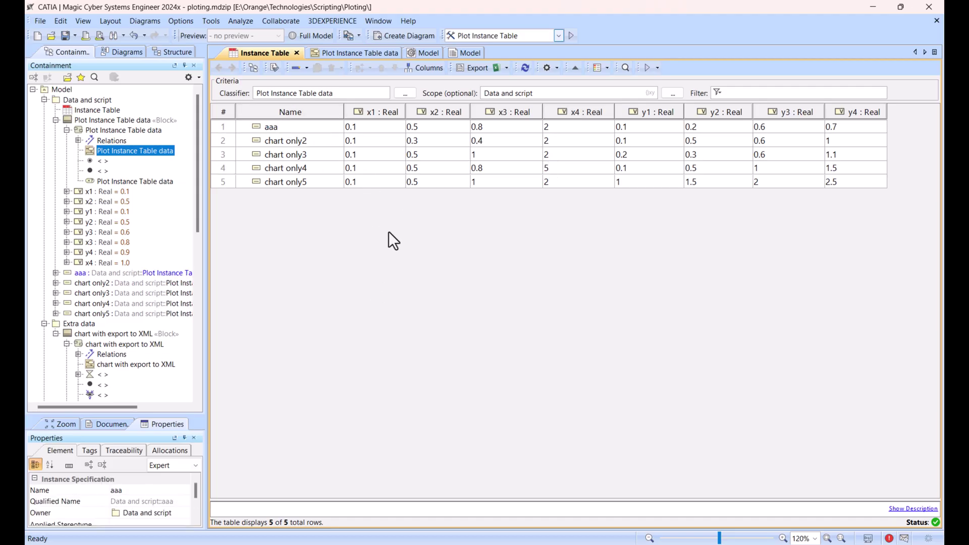
# Step: Re-plot the updated Instance Table and resize the chart to show the full legend
pyautogui.click(573, 37)
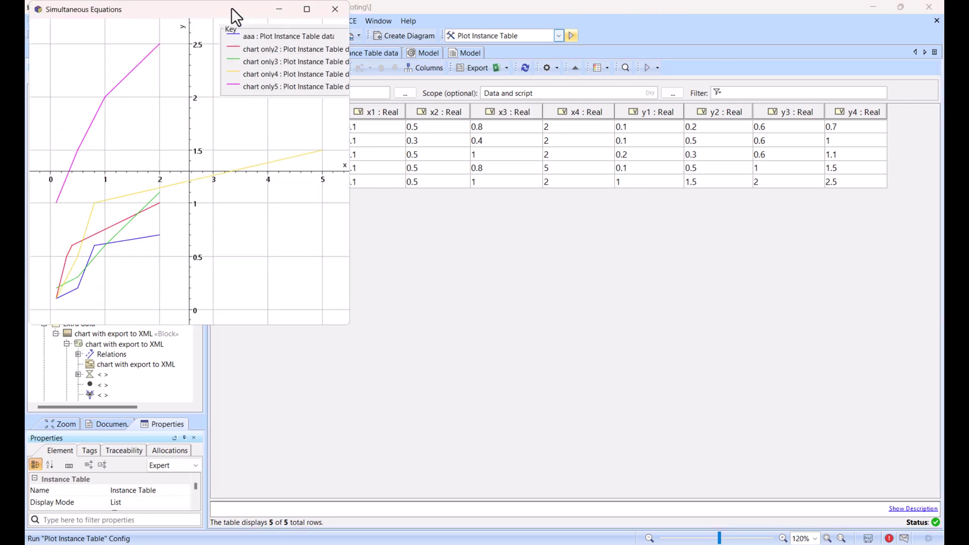
pyautogui.moveTo(221, 19); pyautogui.dragTo(280, 151)
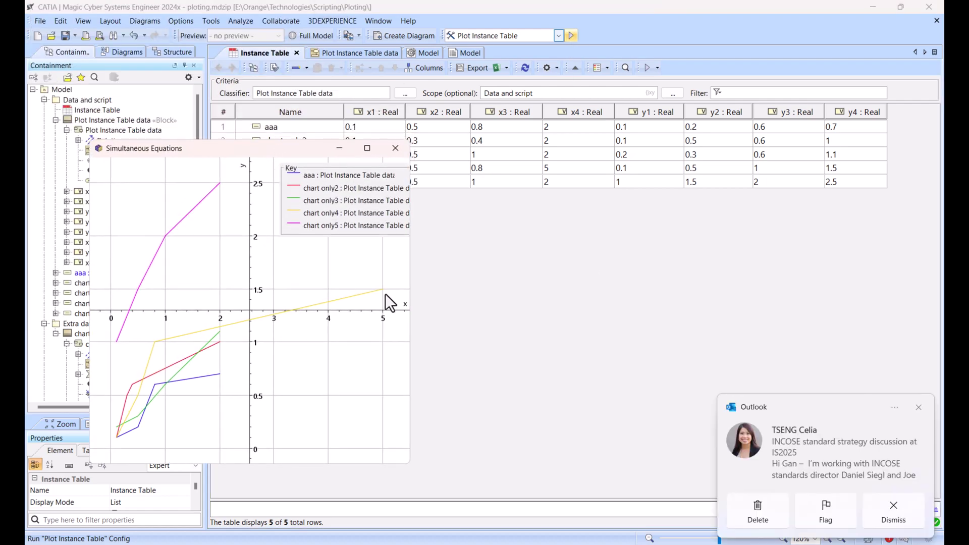
pyautogui.click(919, 407)
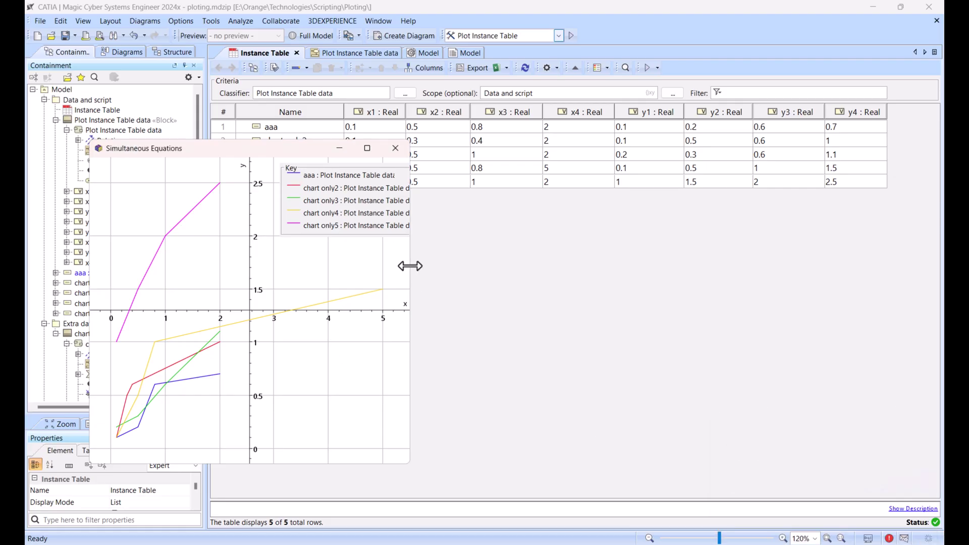
pyautogui.moveTo(410, 266); pyautogui.dragTo(489, 265)
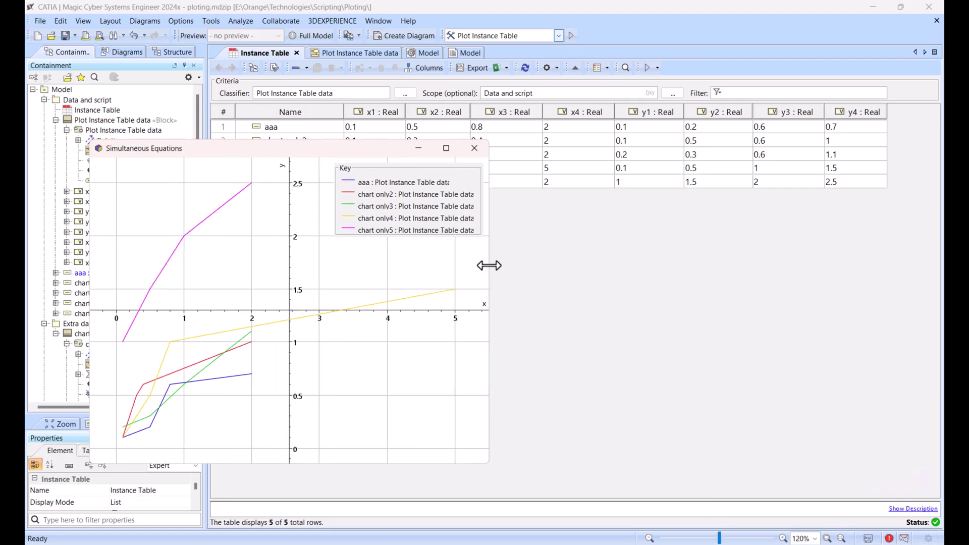
pyautogui.click(446, 148)
pyautogui.moveTo(434, 5); pyautogui.dragTo(253, 223)
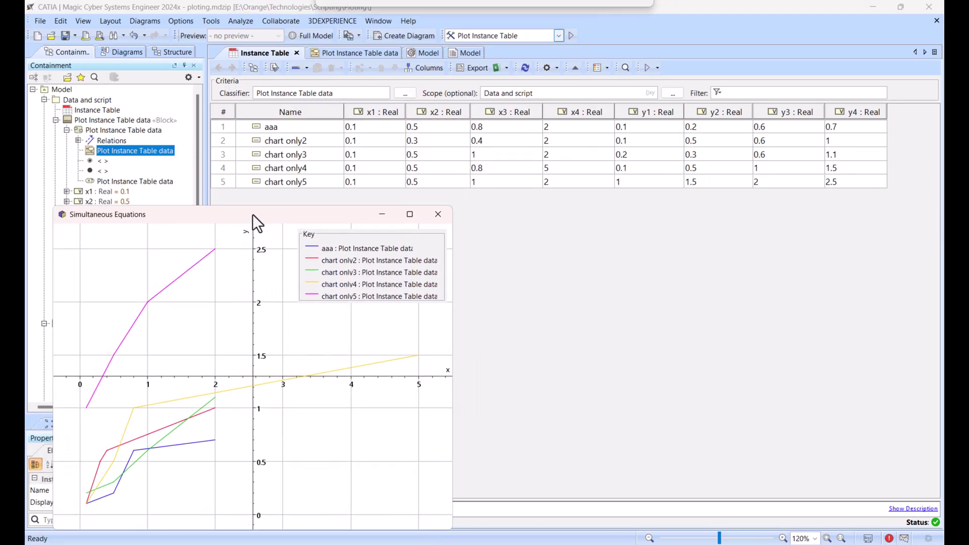
# Step: Close the chart and open the chart with export to XML activity diagram
pyautogui.click(445, 216)
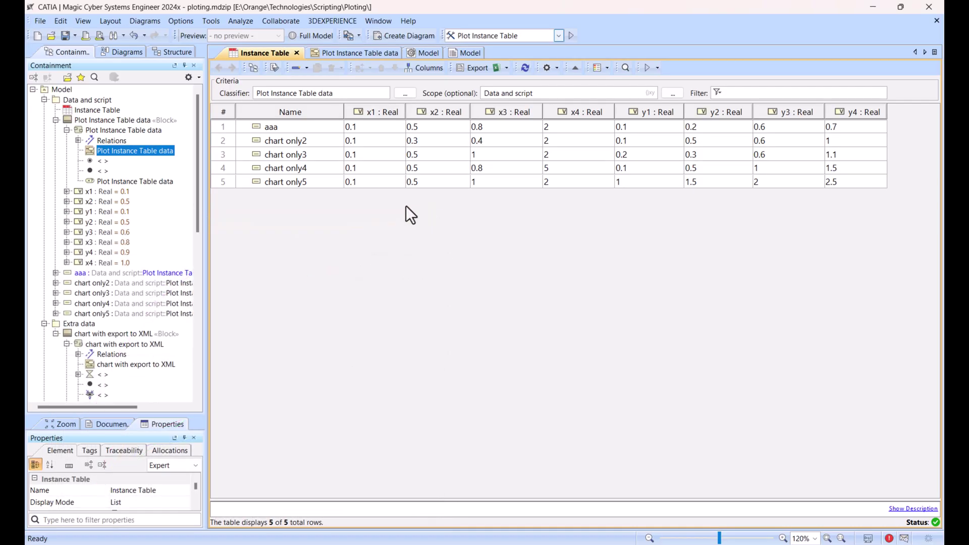
pyautogui.doubleClick(95, 346)
pyautogui.scroll(-2, 107, 265)
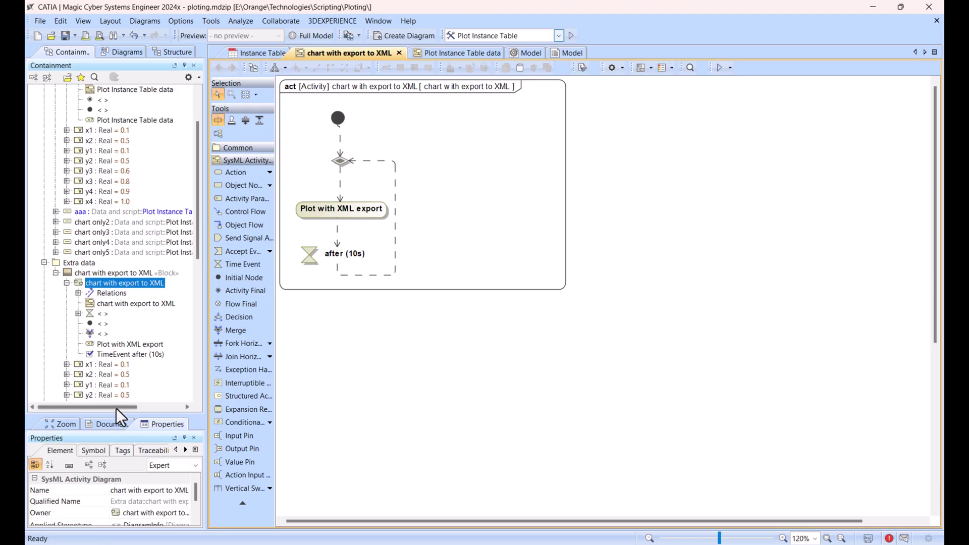
pyautogui.scroll(-2, 126, 305)
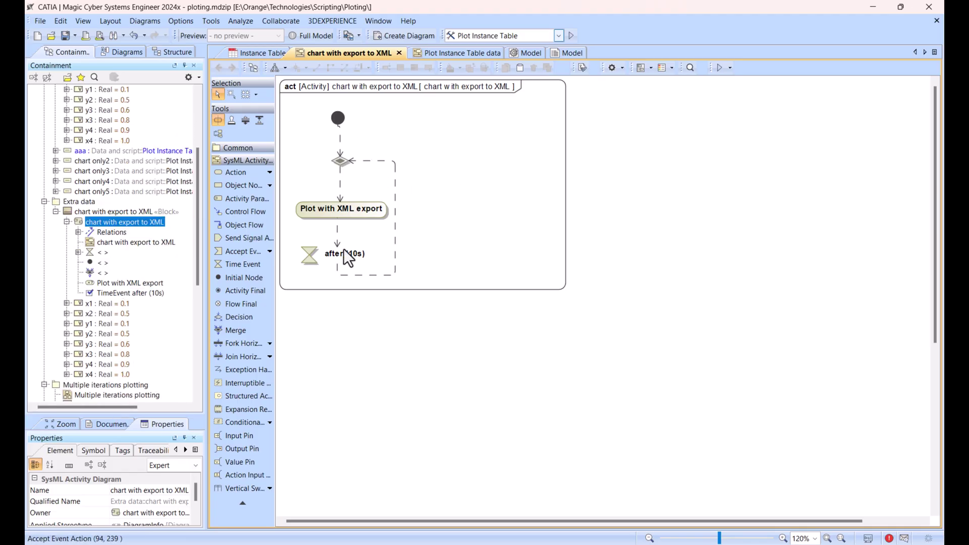
# Step: Review the Plot with XML export action's script in its Specification, then close it
pyautogui.rightClick(364, 217)
pyautogui.click(406, 225)
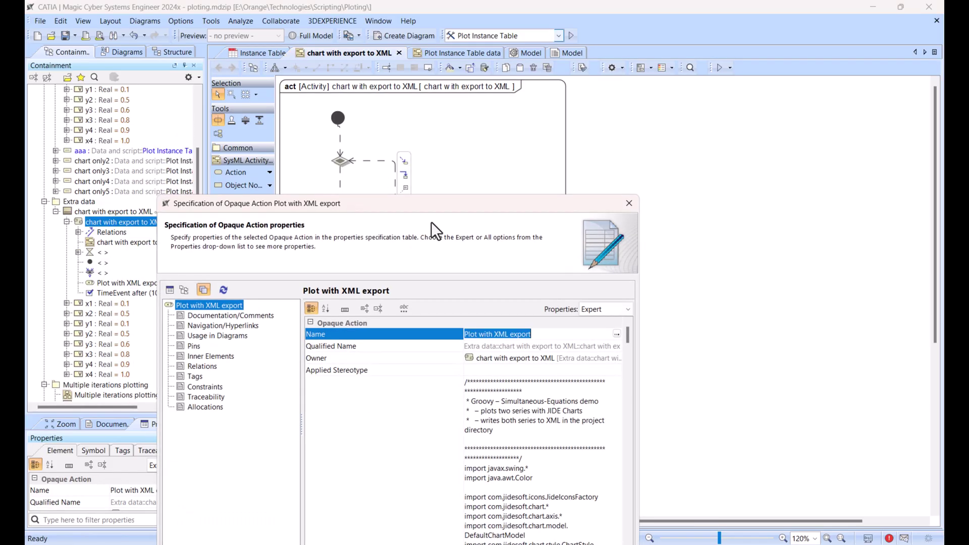
pyautogui.scroll(-10, 569, 450)
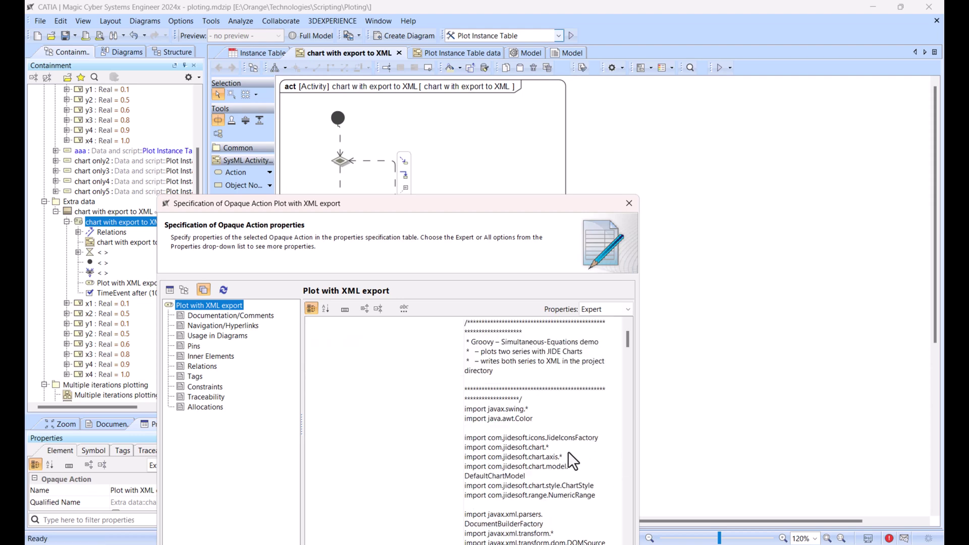
pyautogui.click(629, 203)
# Step: Run the Plot and XML Export configuration and enlarge the Simulation panel to read the console
pyautogui.click(509, 35)
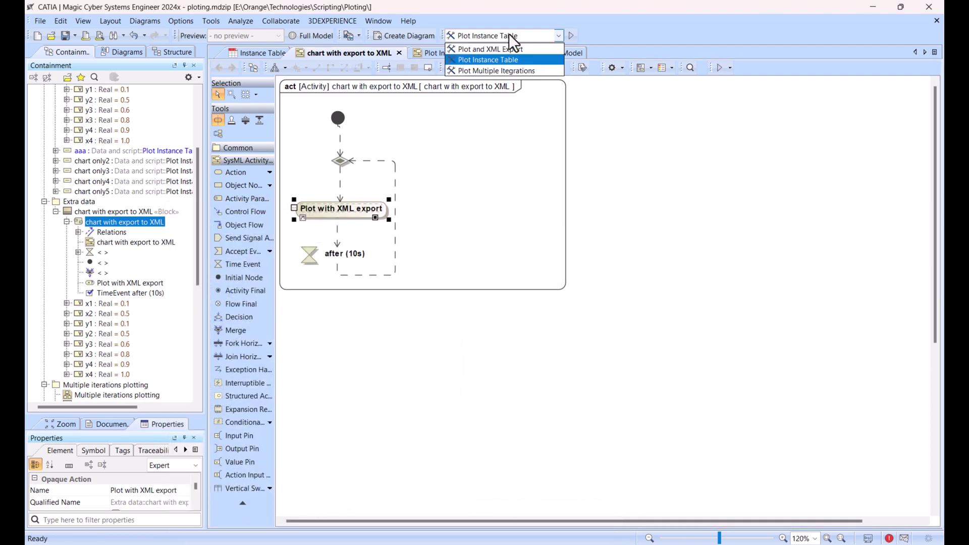
pyautogui.click(489, 50)
pyautogui.click(568, 38)
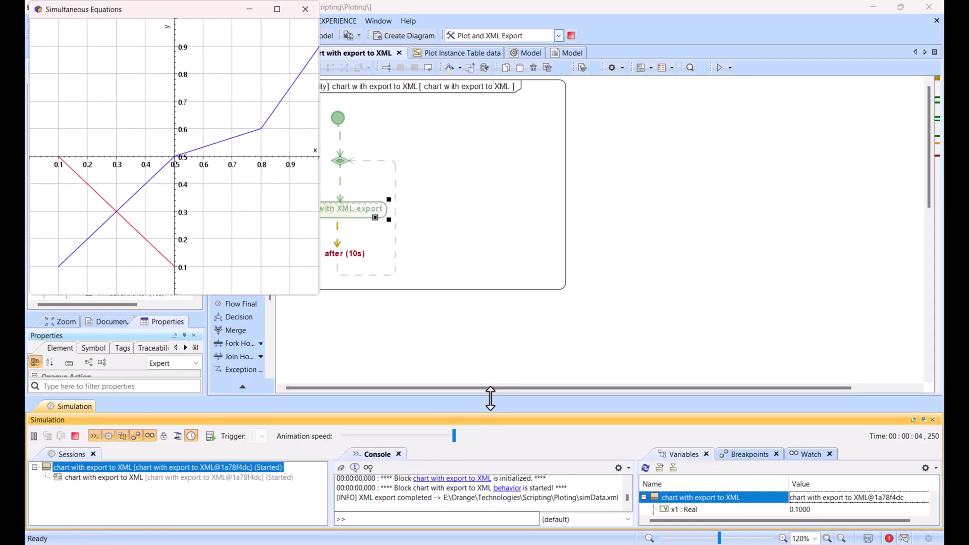
pyautogui.moveTo(491, 397); pyautogui.dragTo(491, 271)
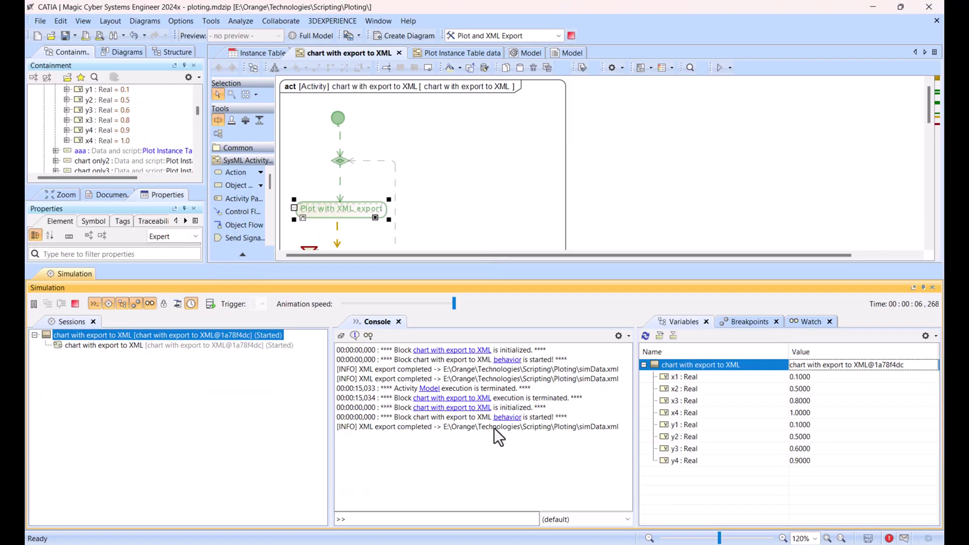
# Step: Copy the simData.xml path from the console and open the file in Notepad just once via File Explorer
pyautogui.moveTo(444, 428); pyautogui.dragTo(619, 427)
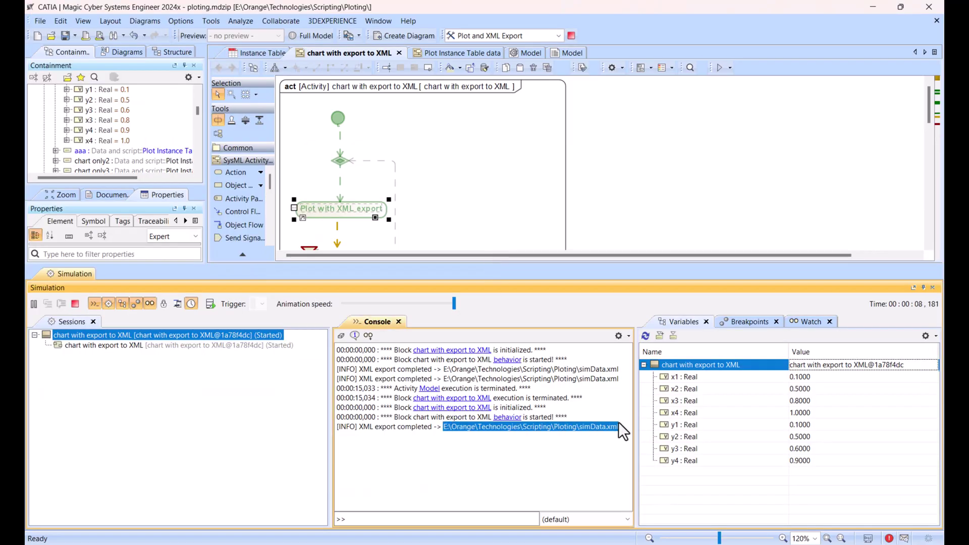
pyautogui.hotkey('alt', 'Tab')
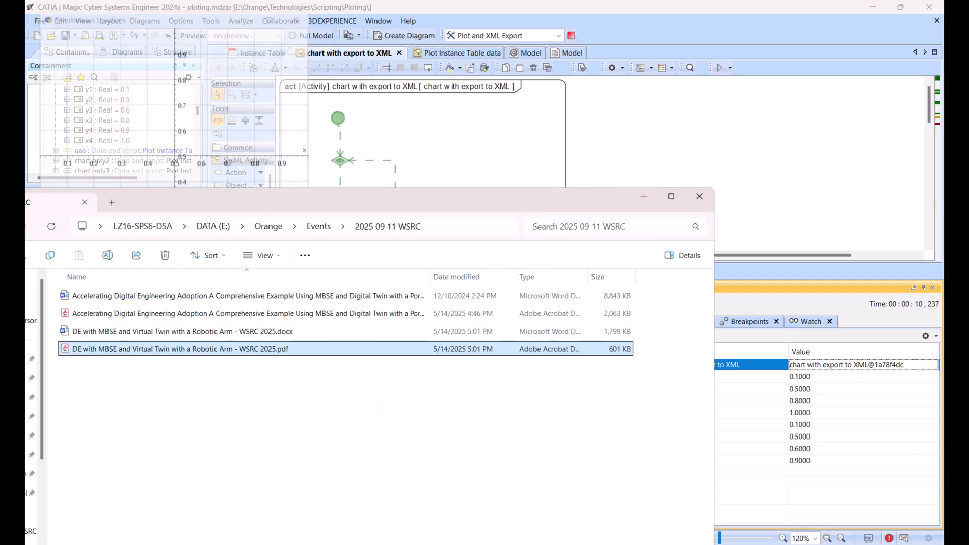
pyautogui.click(451, 228)
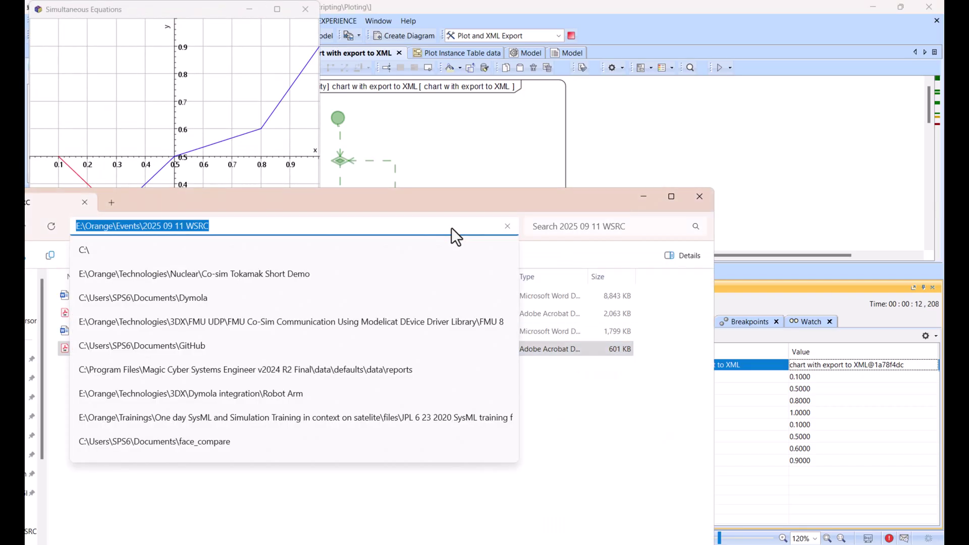
pyautogui.write('E:\\Orange\\Technologies\\Scripting\\Ploting\\simData.xml')
pyautogui.press('Return')
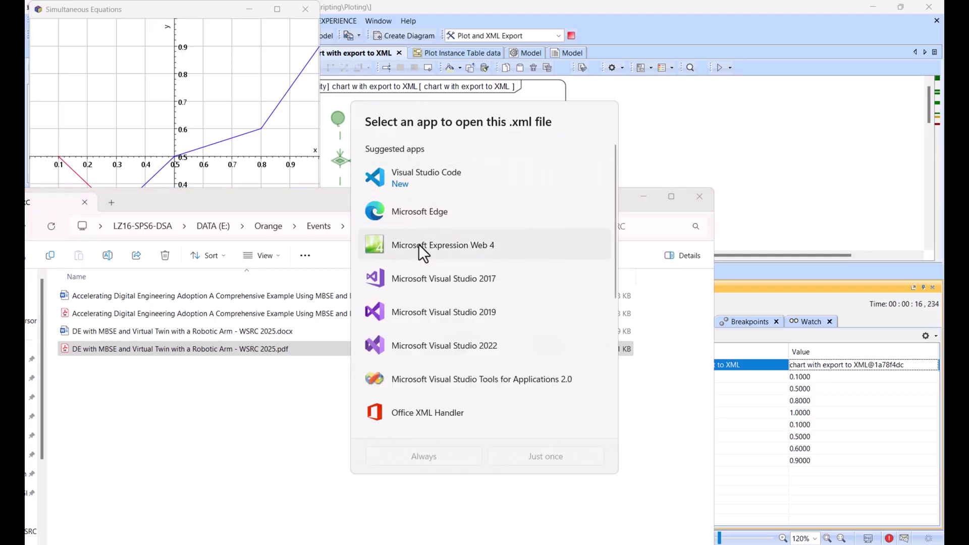
pyautogui.scroll(-5, 422, 214)
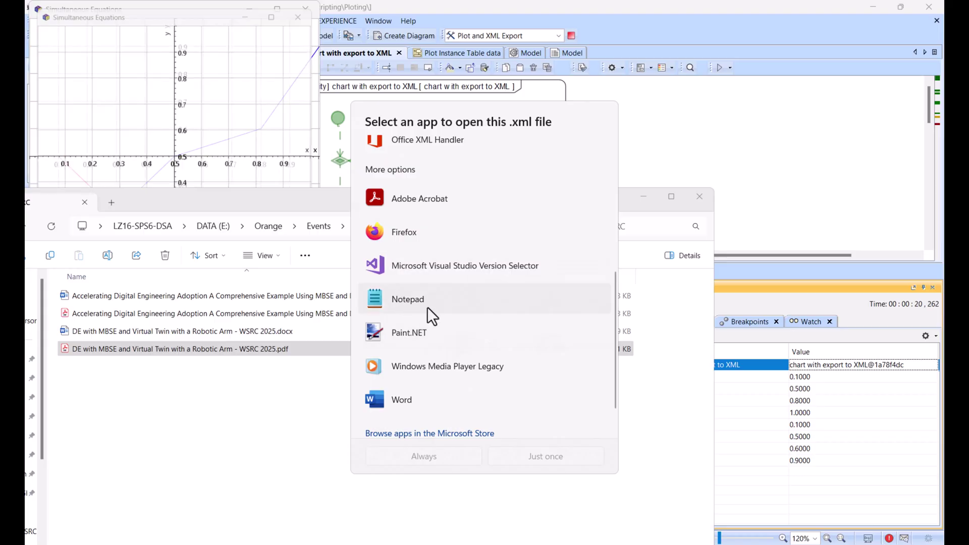
pyautogui.scroll(-2, 427, 311)
pyautogui.click(411, 257)
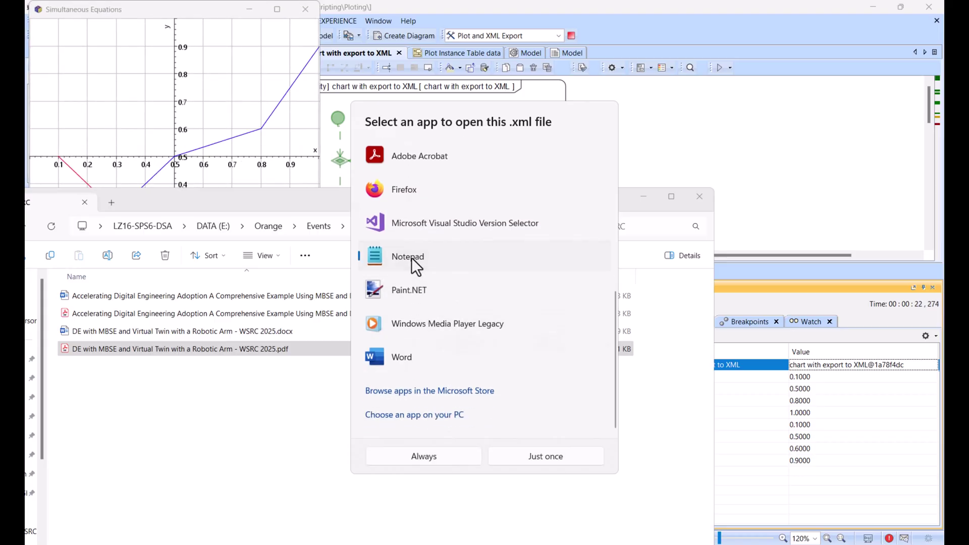
pyautogui.click(578, 453)
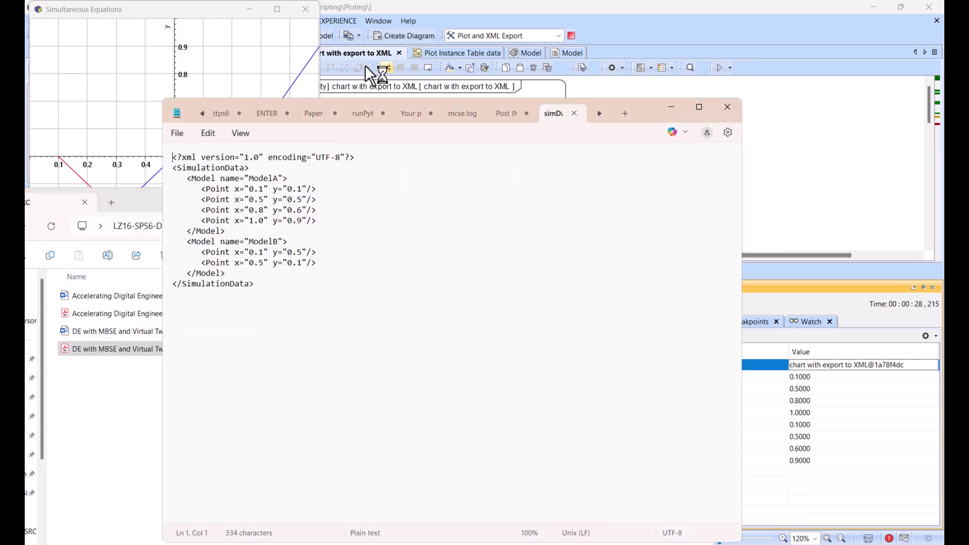
# Step: Return to the modeller and terminate the running chart with export to XML simulation
pyautogui.click(613, 11)
pyautogui.click(572, 35)
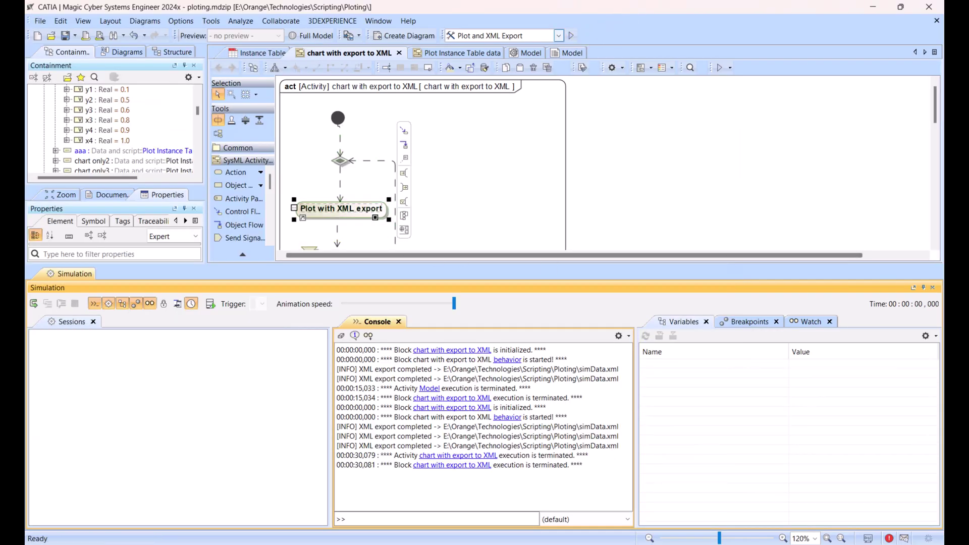
# Step: Close the Simulation panel and open the Multiple iterations plotting diagram from the Containment tree
pyautogui.click(933, 288)
pyautogui.scroll(-2, 96, 356)
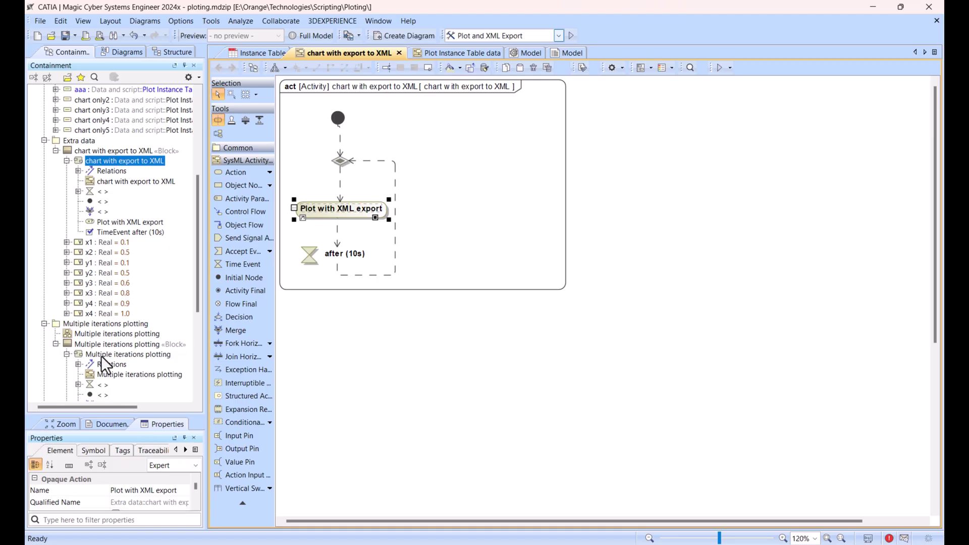
pyautogui.doubleClick(101, 355)
pyautogui.scroll(3, 320, 198)
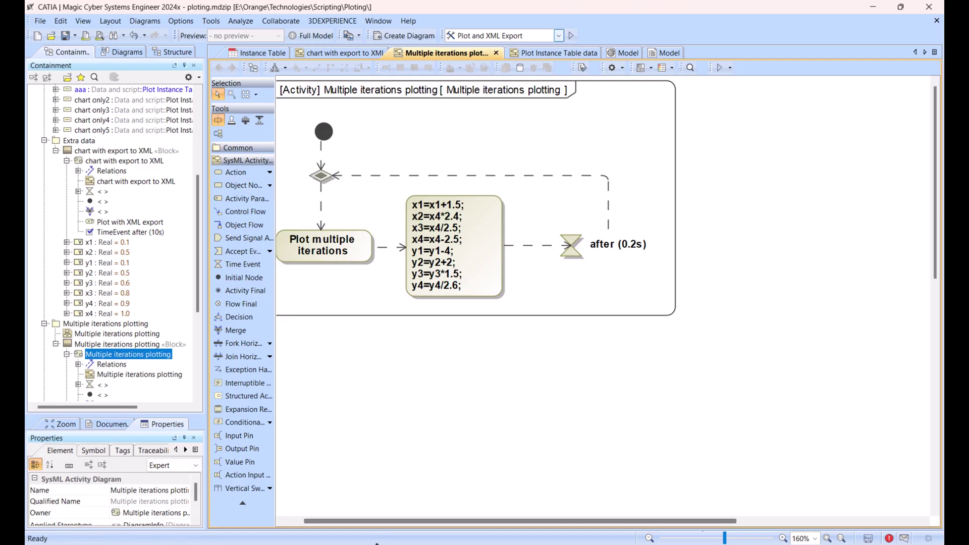
pyautogui.hscroll(-2, 359, 525)
# Step: Run the Plot Multiple Itegrations configuration and watch the chart update over iterations
pyautogui.click(512, 35)
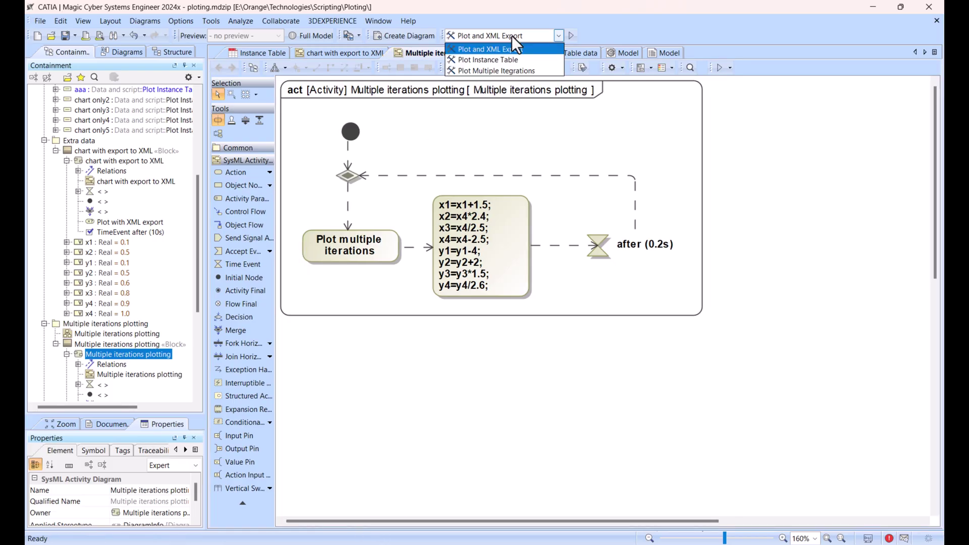
pyautogui.click(529, 70)
pyautogui.click(572, 35)
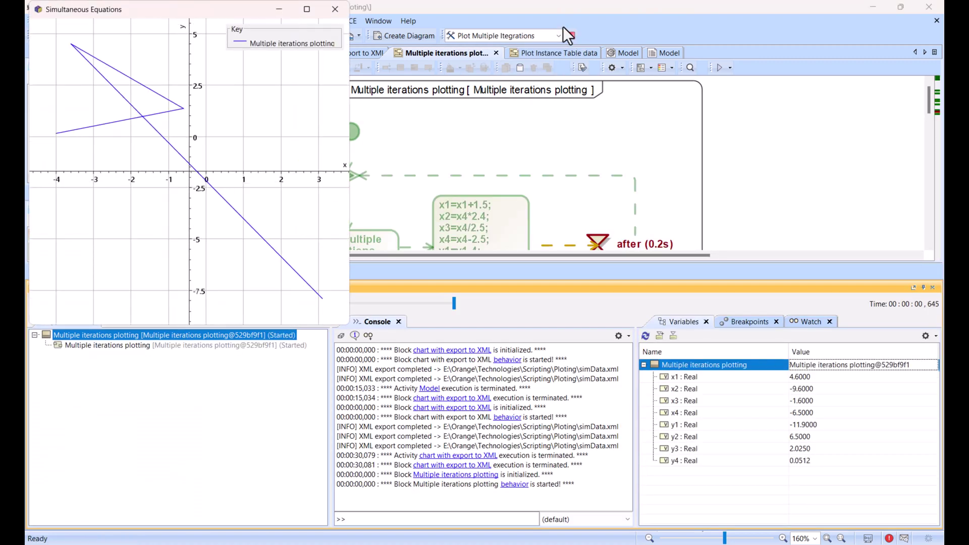
pyautogui.scroll(-2, 586, 202)
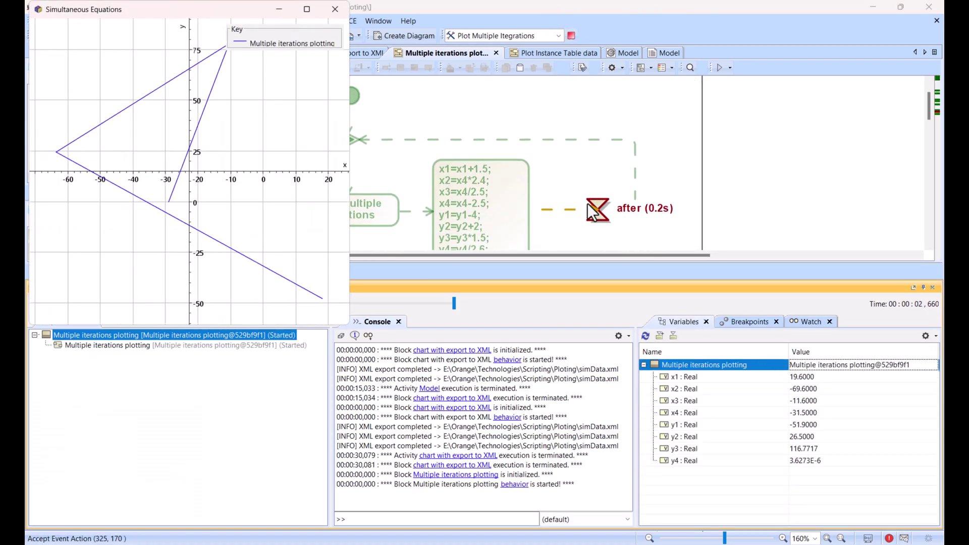
pyautogui.scroll(-1, 594, 212)
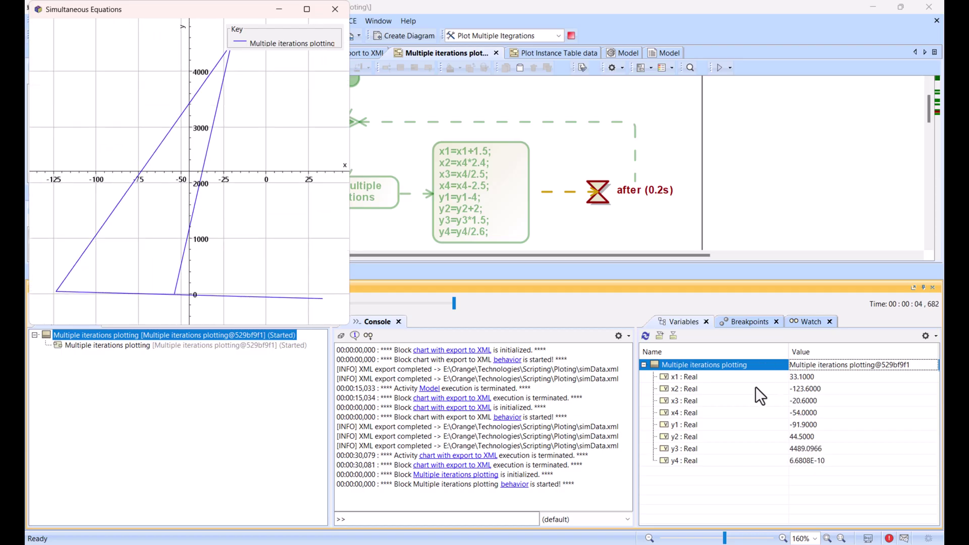
pyautogui.click(346, 7)
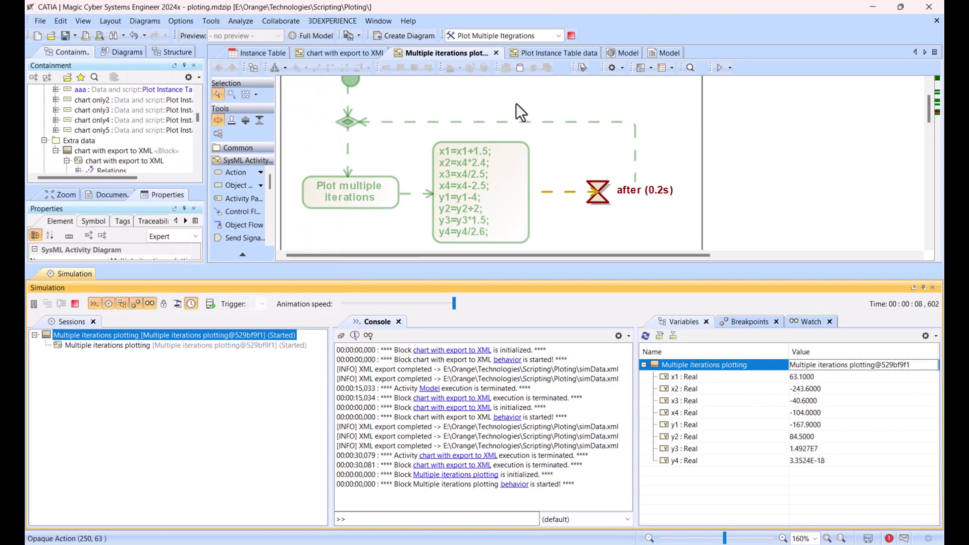
# Step: Rerun the simulation, close its chart, and select the after (0.2s) time event
pyautogui.click(573, 35)
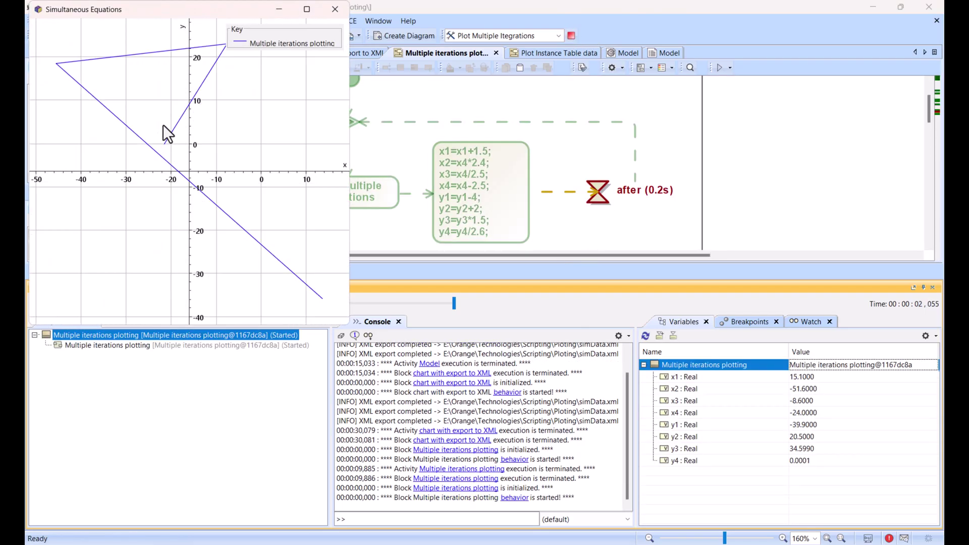
pyautogui.click(336, 13)
pyautogui.click(645, 214)
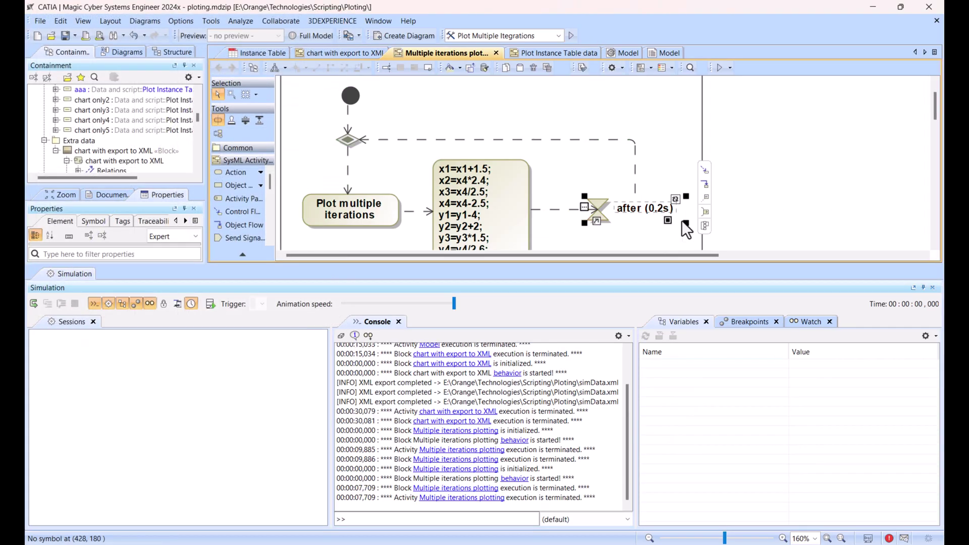
# Step: Change the loop's time event from after (0.2s) to after (0.1s)
pyautogui.click(649, 208)
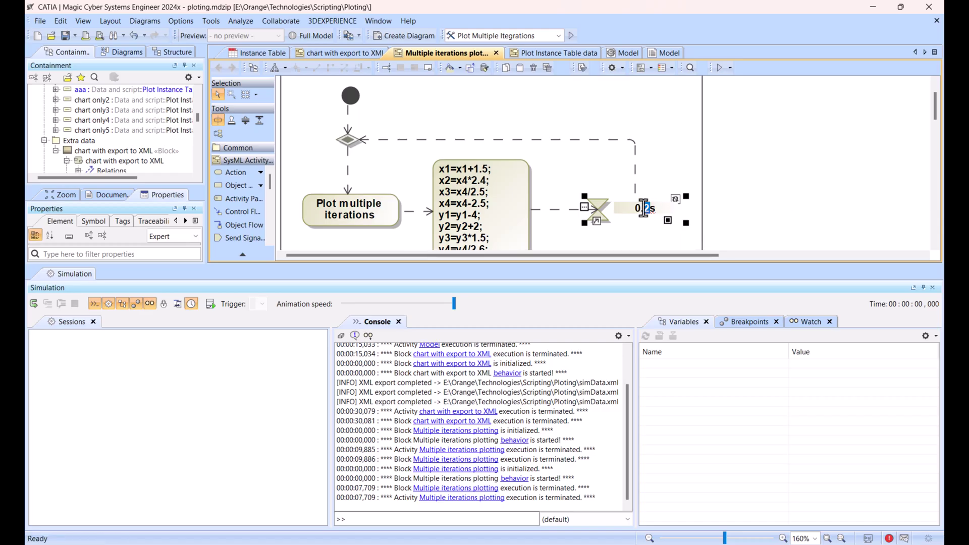
pyautogui.write('1')
pyautogui.click(785, 199)
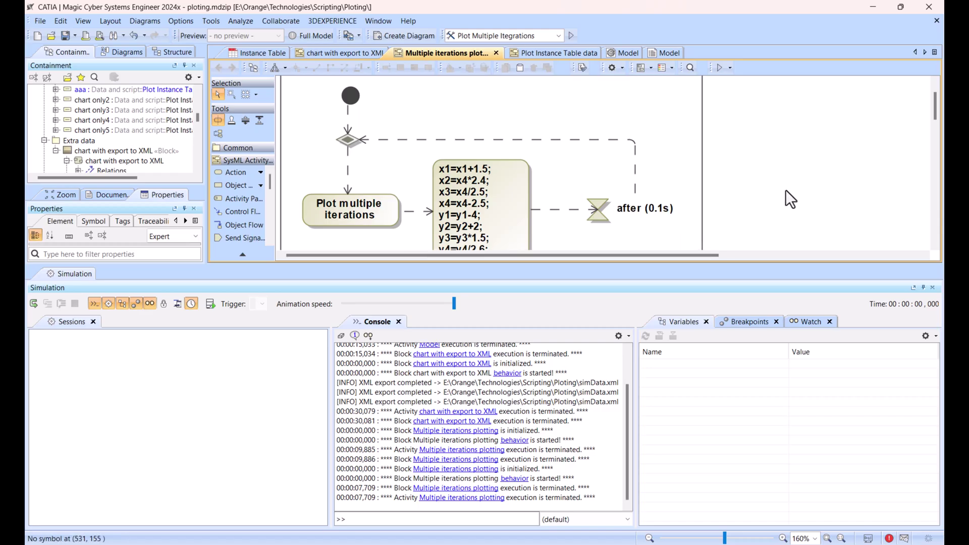
# Step: Clear the Simulation panel's console output
pyautogui.scroll(-1, 661, 219)
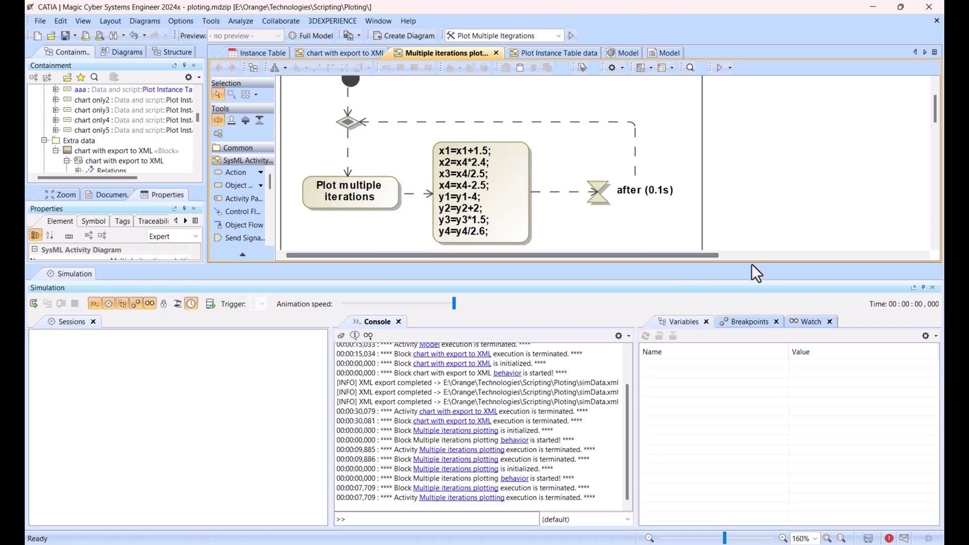
pyautogui.click(928, 289)
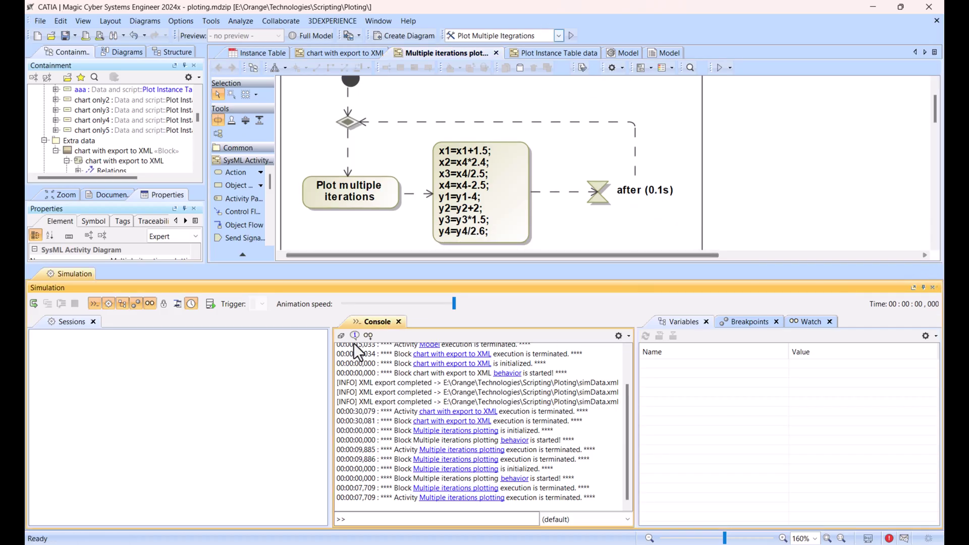
pyautogui.click(342, 335)
# Step: Rerun the Multiple iterations plot with the 0.1 s wait, close its chart, terminate it, and enlarge the diagram
pyautogui.click(933, 288)
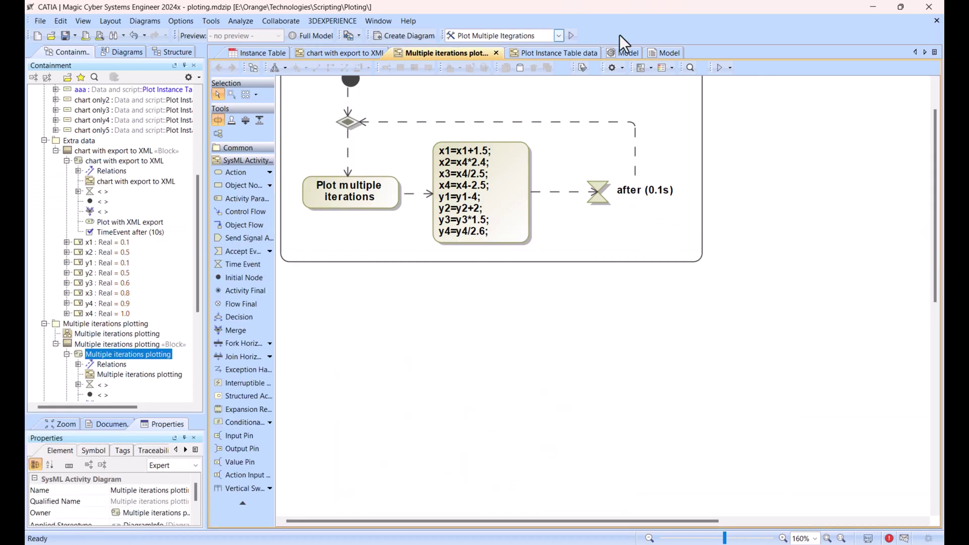
pyautogui.click(571, 35)
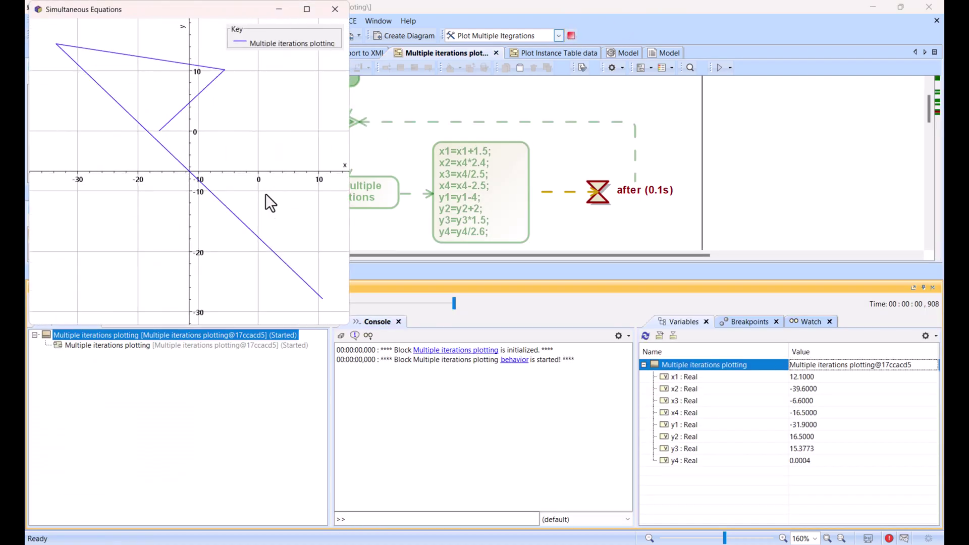
pyautogui.click(336, 9)
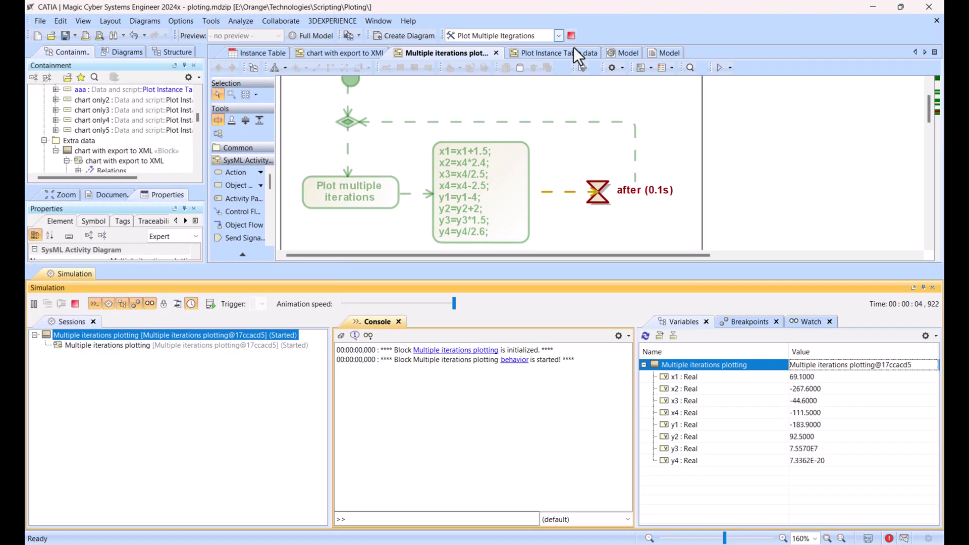
pyautogui.click(572, 34)
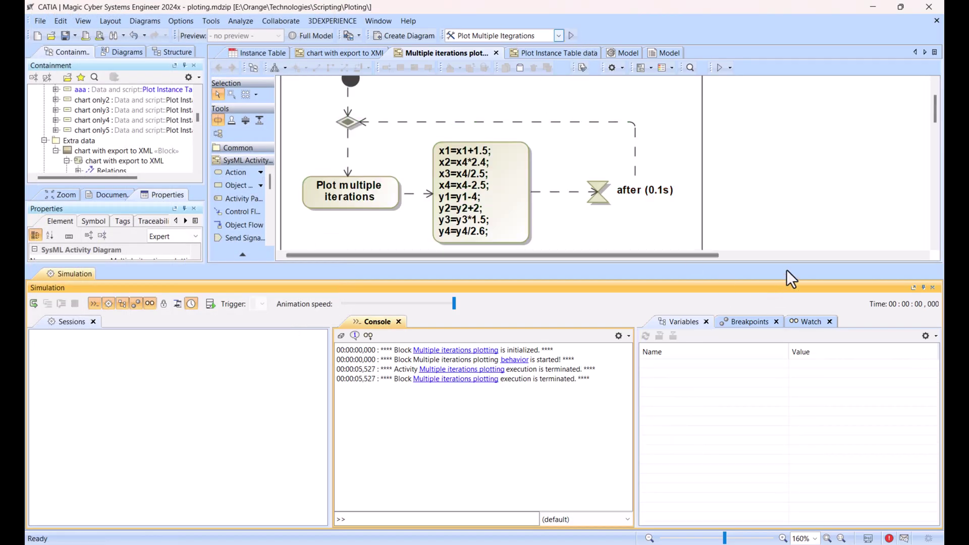
pyautogui.moveTo(787, 264); pyautogui.dragTo(748, 400)
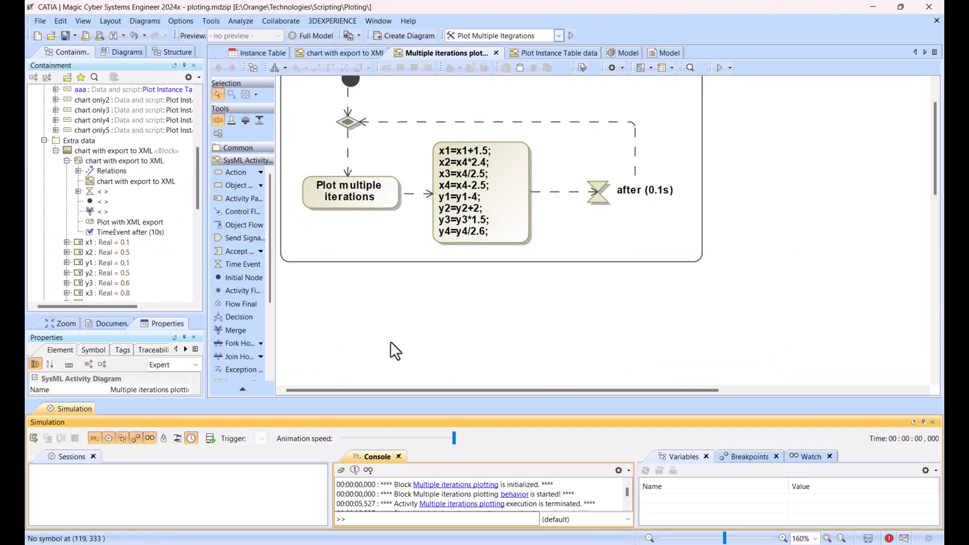